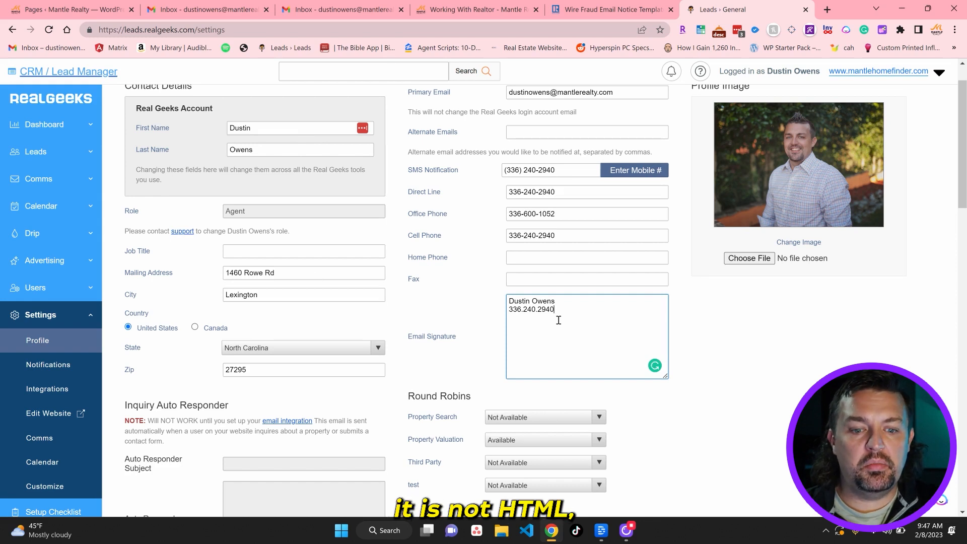
# Copy the highlighted wire-fraud notice from the NAR template page, then return to the profile settings
pyautogui.scroll(-2, 559, 321)
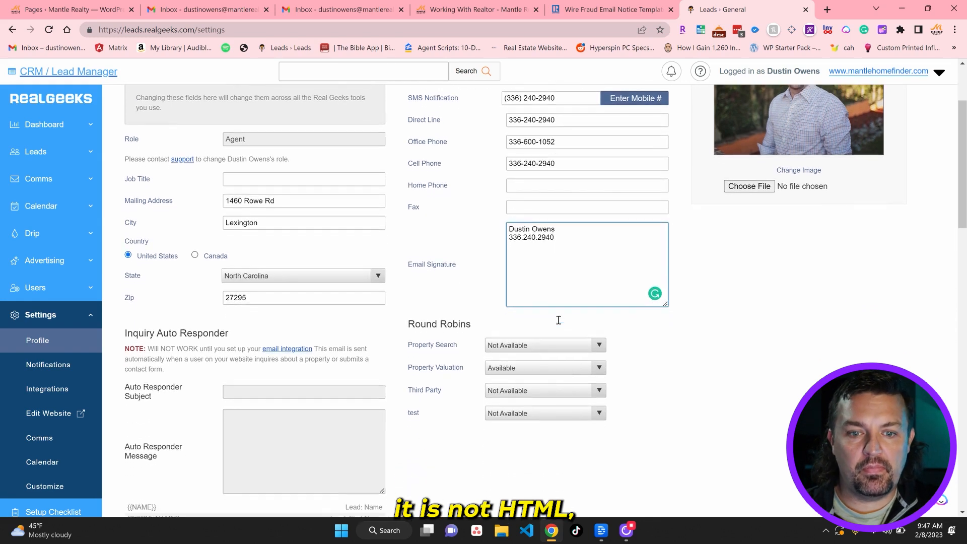
pyautogui.scroll(2, 586, 258)
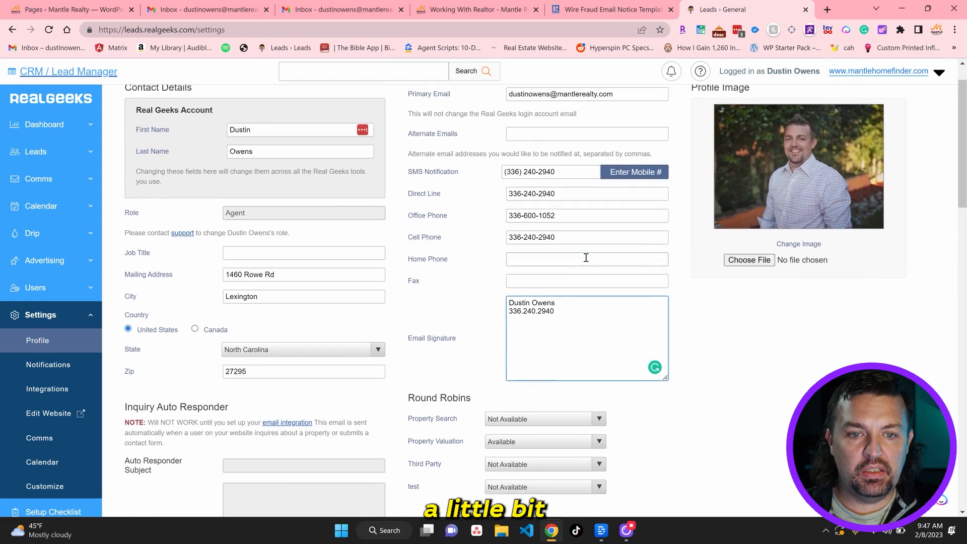
pyautogui.scroll(1, 586, 257)
pyautogui.scroll(1, 586, 258)
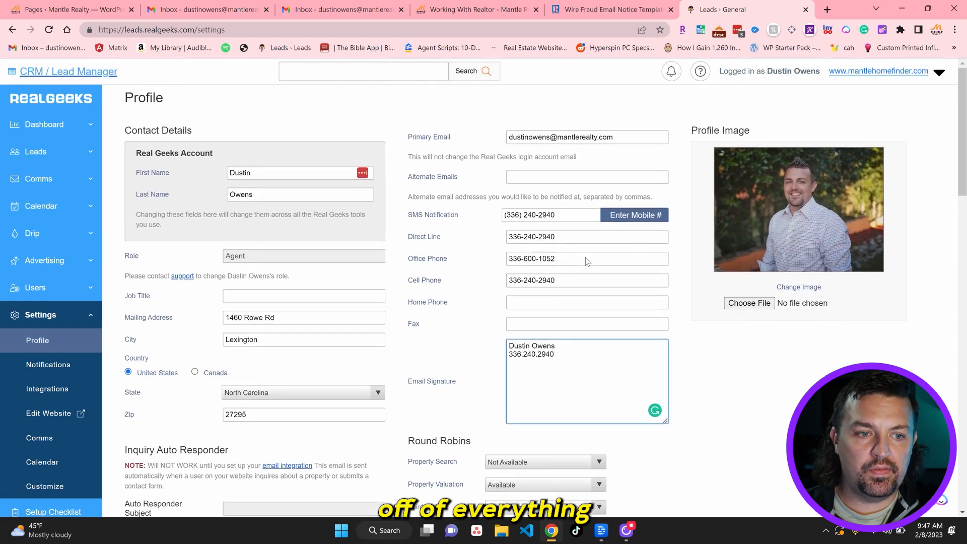
pyautogui.scroll(-2, 585, 258)
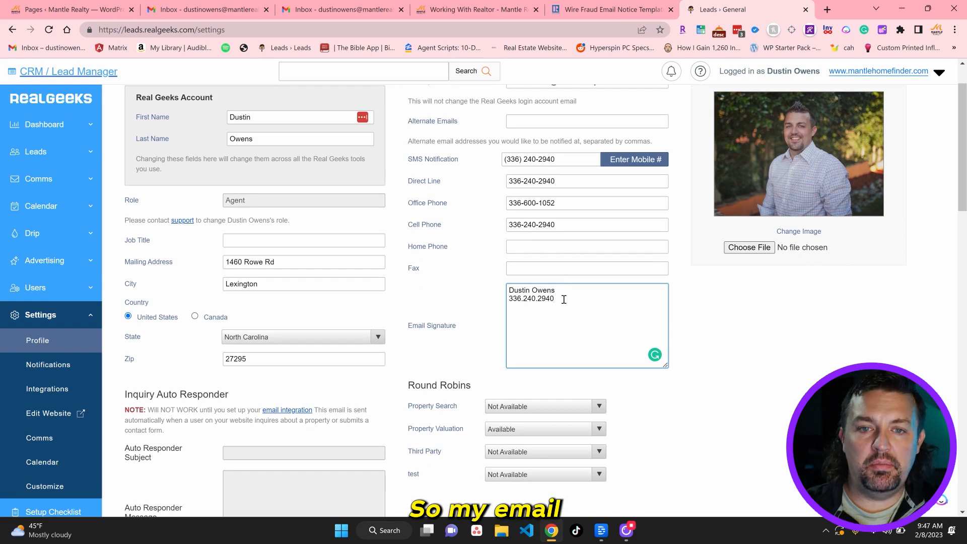
pyautogui.click(595, 8)
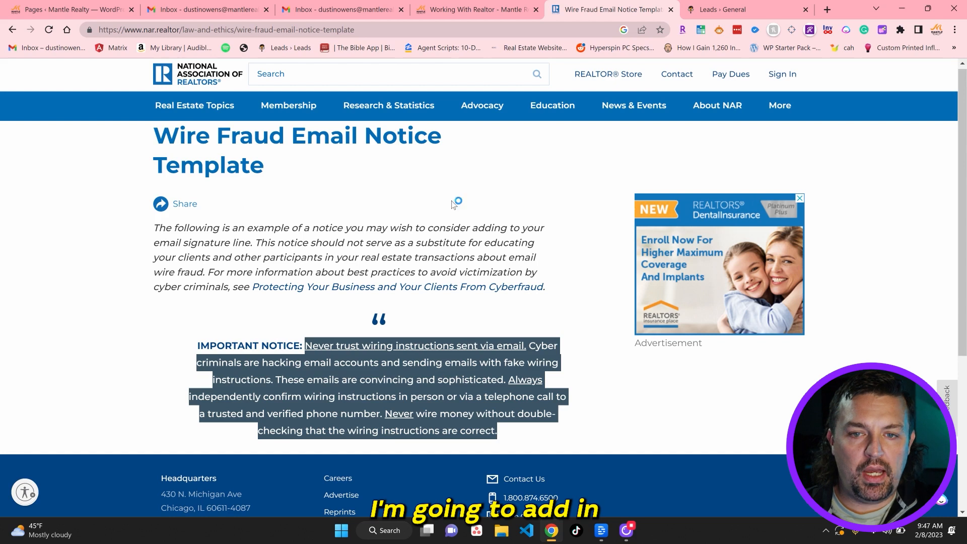
pyautogui.click(722, 13)
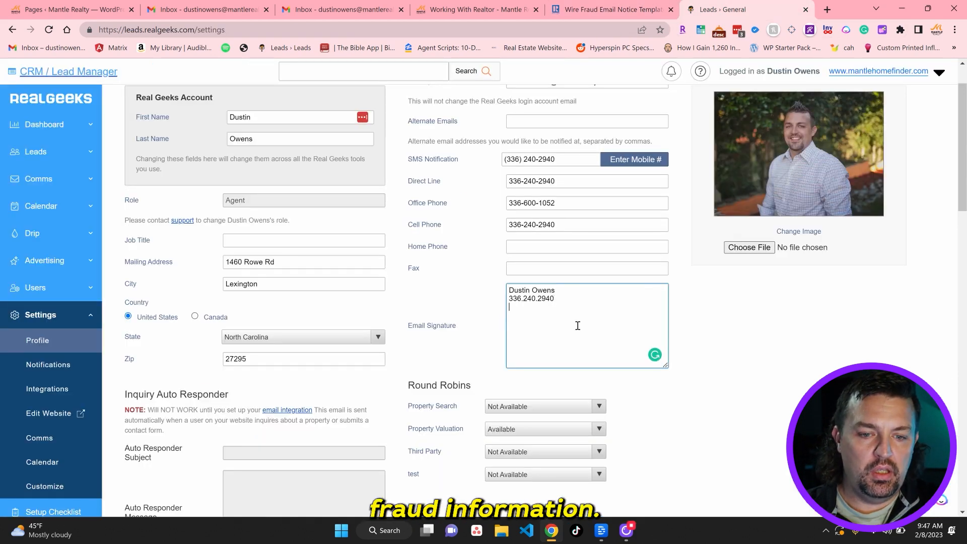
# Paste the copied wire-fraud notice into the Email Signature beneath the name and phone number
pyautogui.write('Never trust wiring instructions sent via email. Cyber criminals are hacking email accounts and sending emails with fake wiring instructions. These emails are convincing and sophisticated. Always independently confirm wiring instructions in person or via a telephone call to a trusted and verified phone number. Never wire money without double-checking that the wiring instructions are correct.')
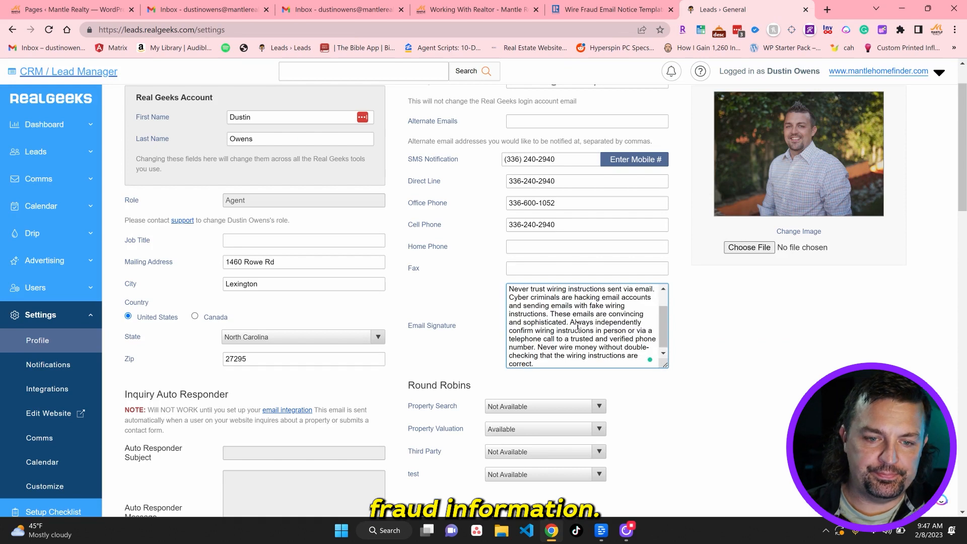
pyautogui.scroll(2, 578, 326)
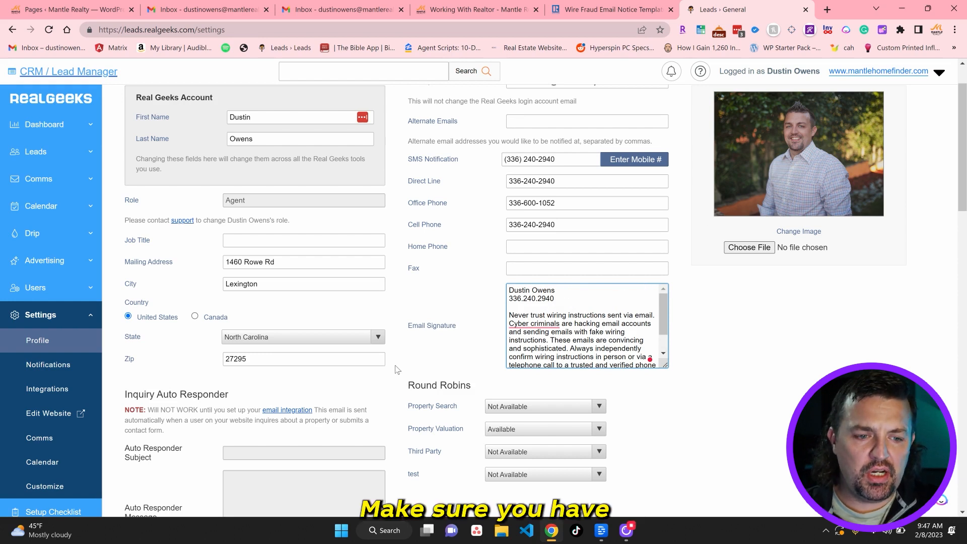
pyautogui.scroll(-3, 396, 370)
pyautogui.scroll(-3, 396, 370)
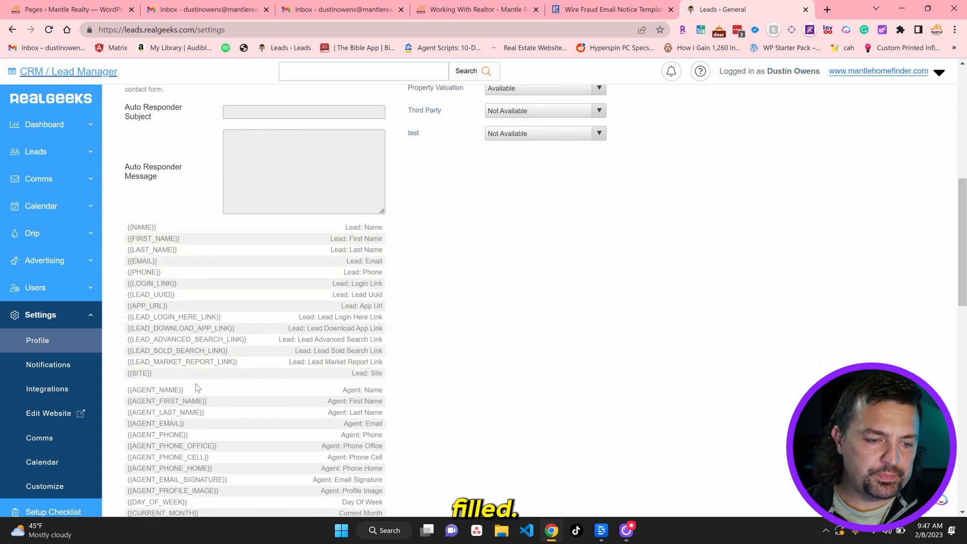
pyautogui.scroll(-3, 196, 388)
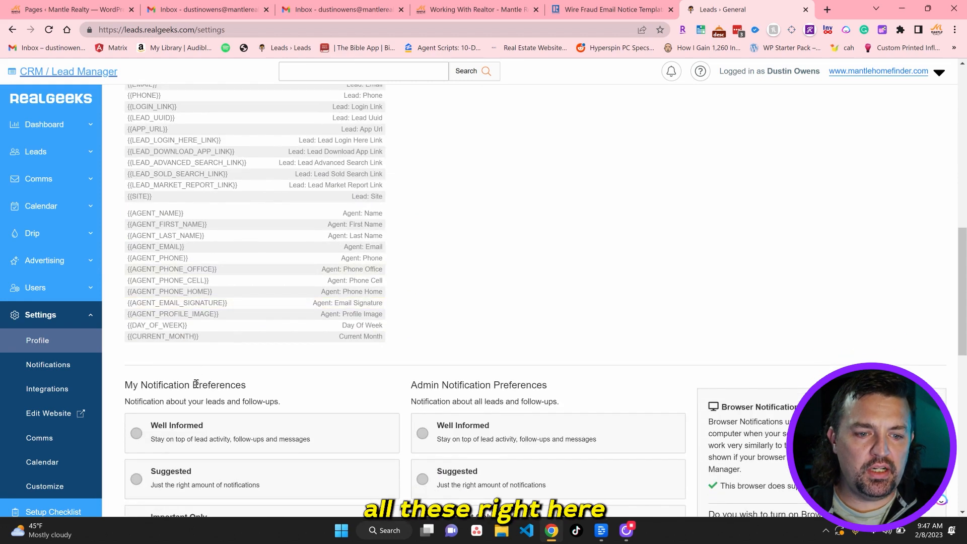
pyautogui.scroll(3, 242, 206)
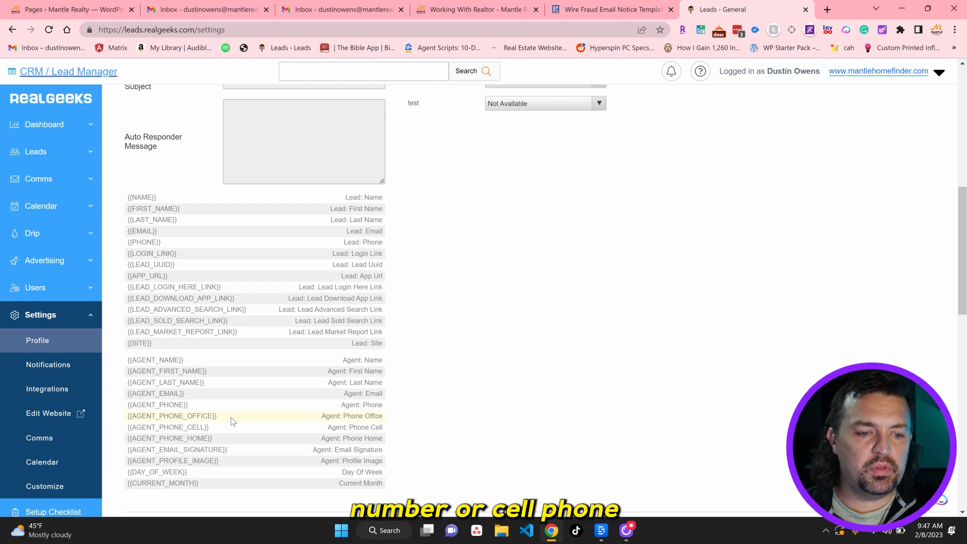
pyautogui.scroll(-1, 228, 428)
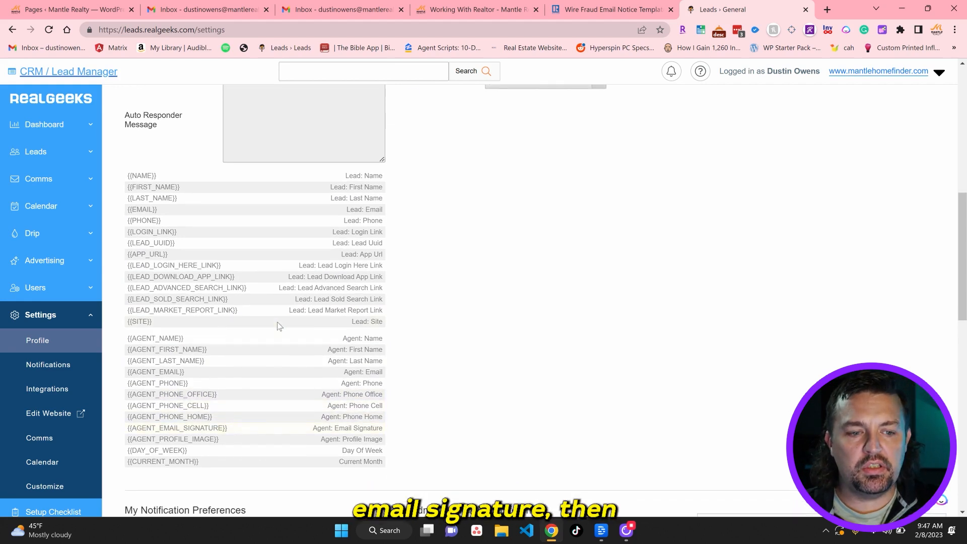
pyautogui.scroll(5, 280, 327)
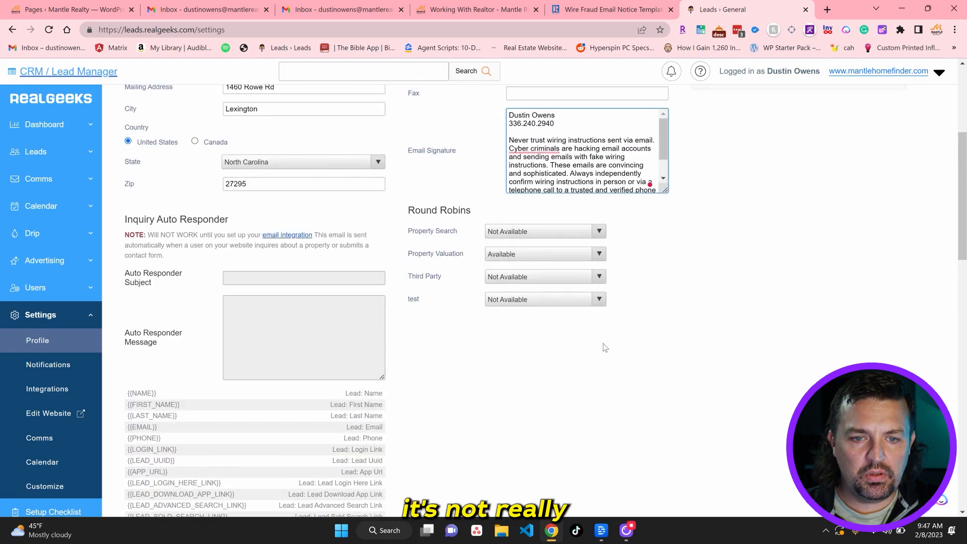
pyautogui.scroll(5, 605, 348)
pyautogui.scroll(-15, 603, 343)
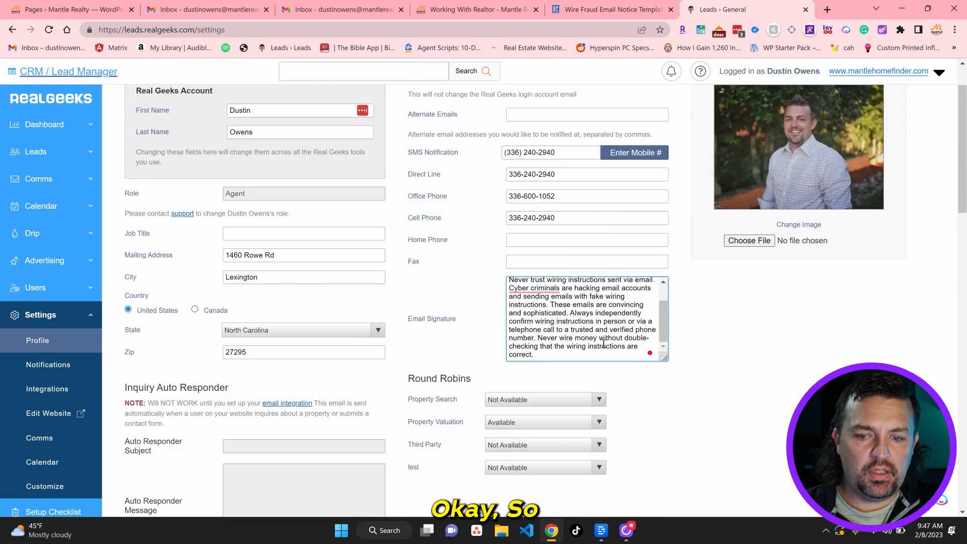
pyautogui.scroll(8, 605, 348)
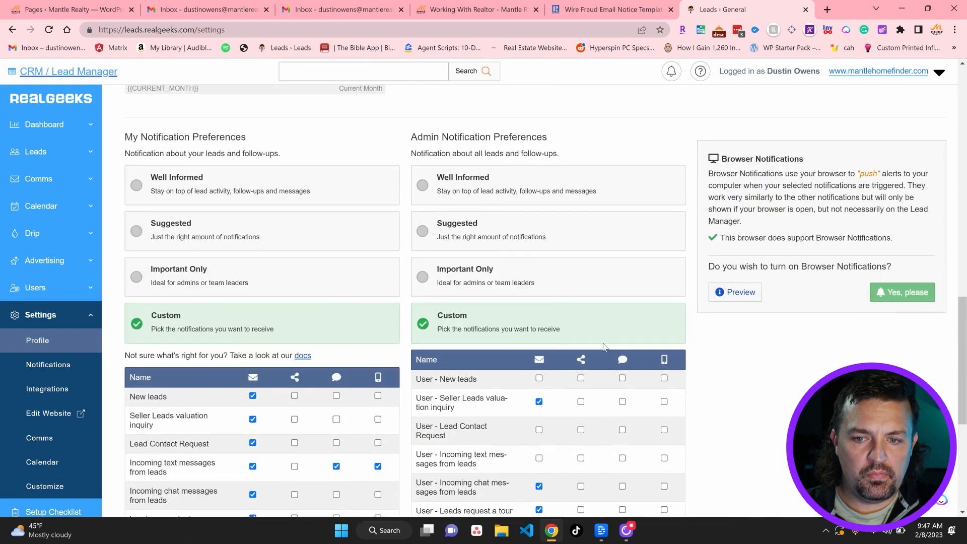
pyautogui.scroll(10, 606, 348)
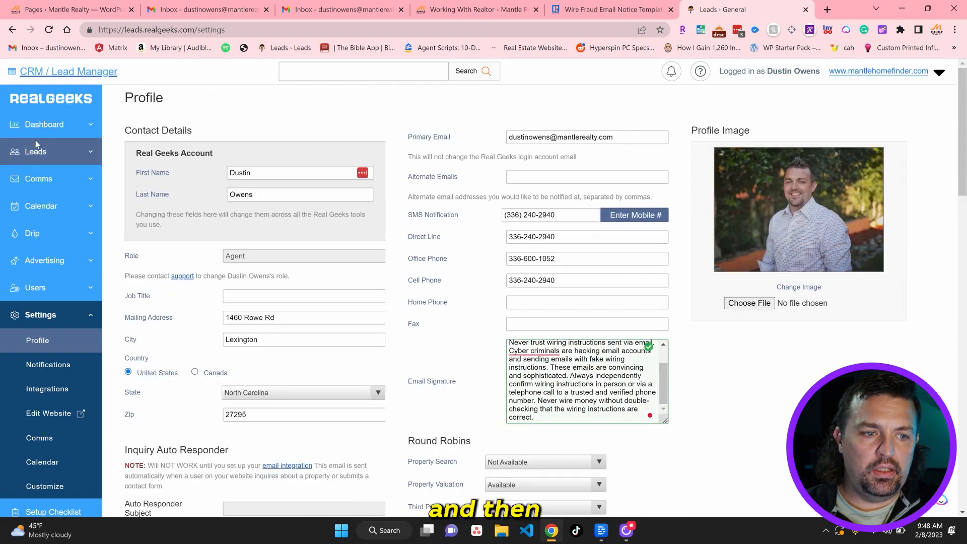
# Go to Comms › Templates, dismiss the LastPass prompt, and edit 'left message/ tried to reach by phone'
pyautogui.click(35, 174)
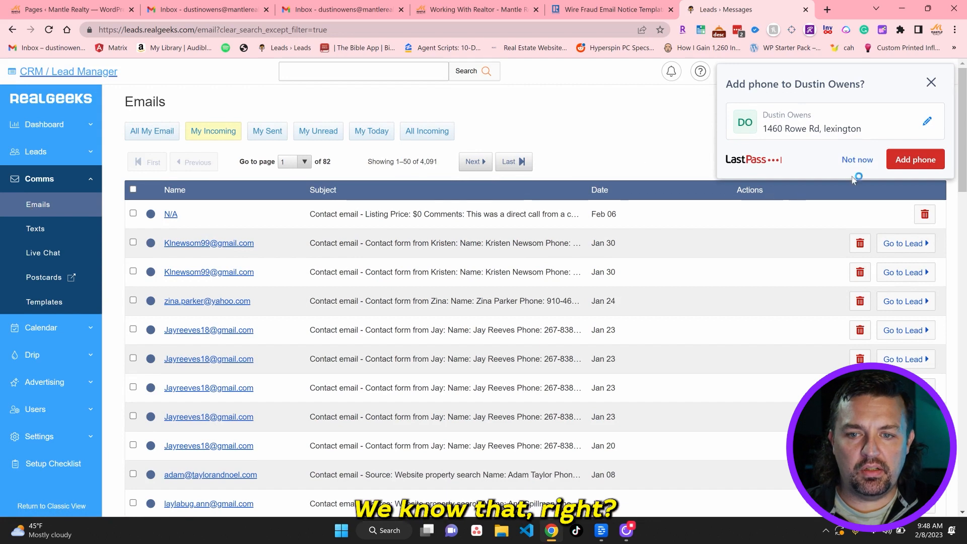
pyautogui.click(857, 160)
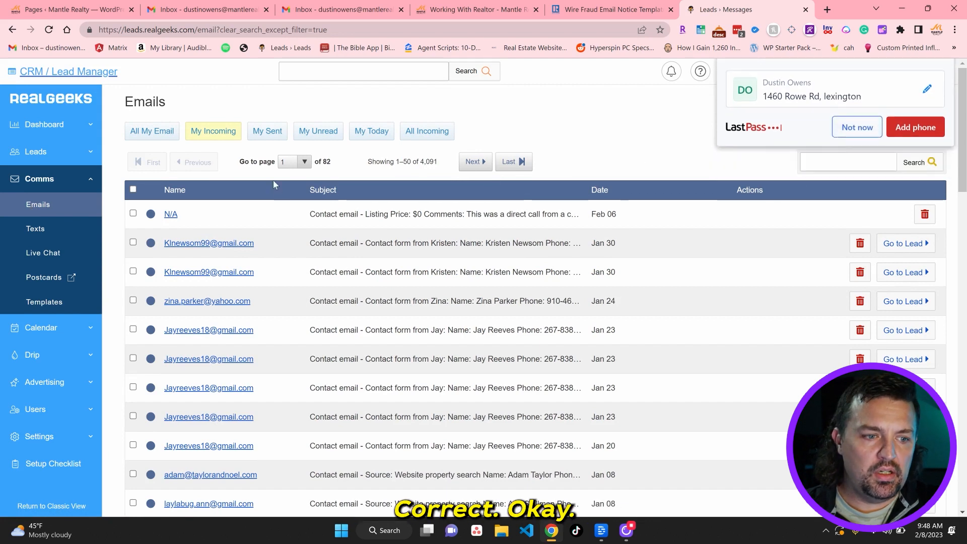
pyautogui.click(44, 308)
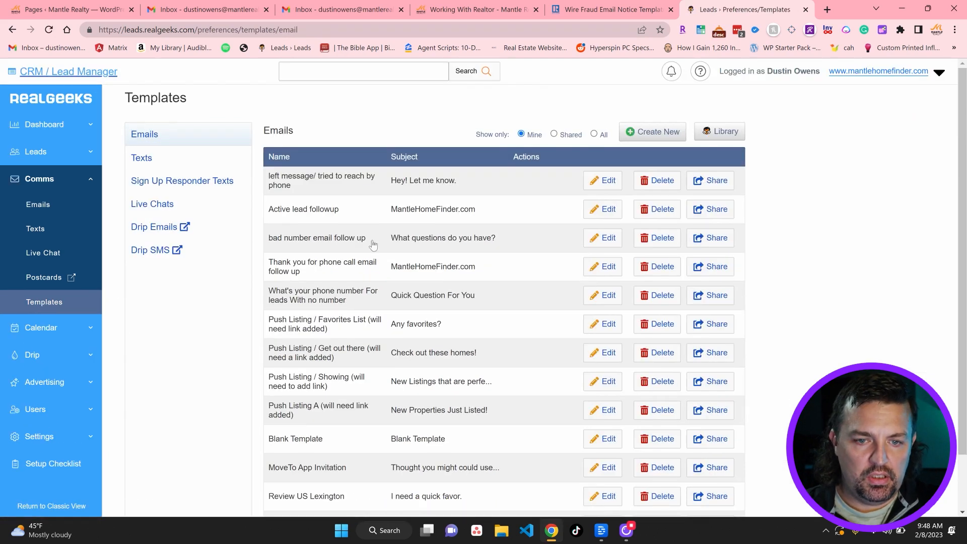
pyautogui.click(601, 181)
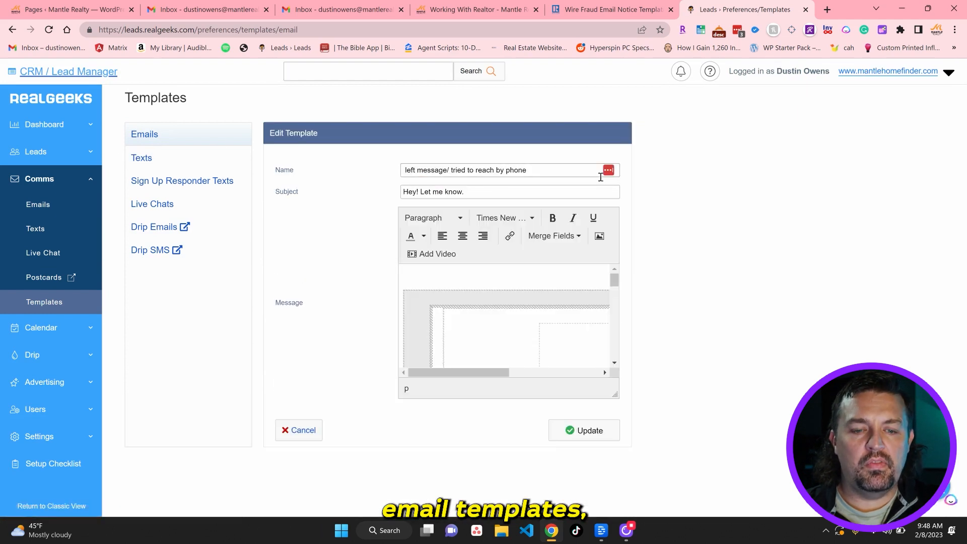
# Scroll through the template's Mantle Realty footer and address block, then cancel without saving
pyautogui.click(473, 373)
pyautogui.scroll(-5, 474, 332)
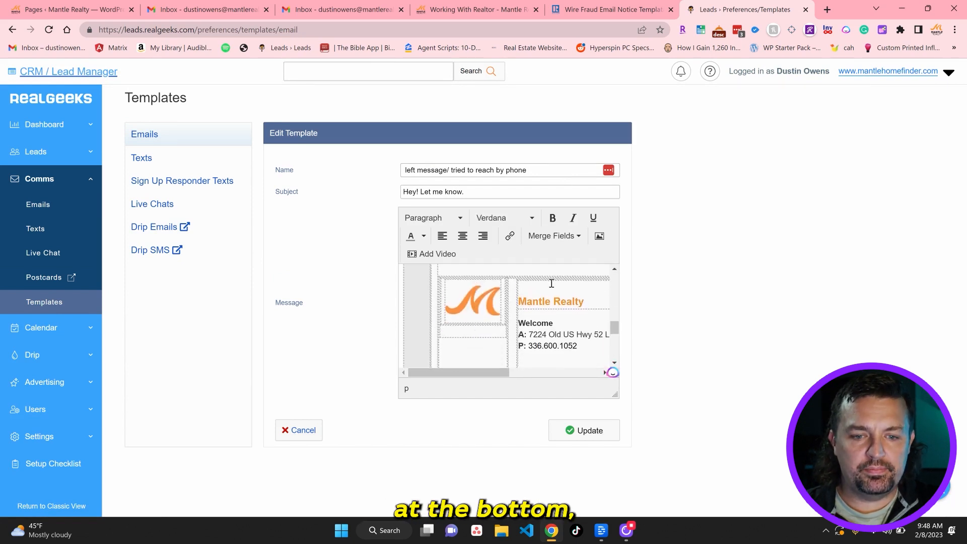
pyautogui.click(551, 283)
pyautogui.hscroll(2, 505, 328)
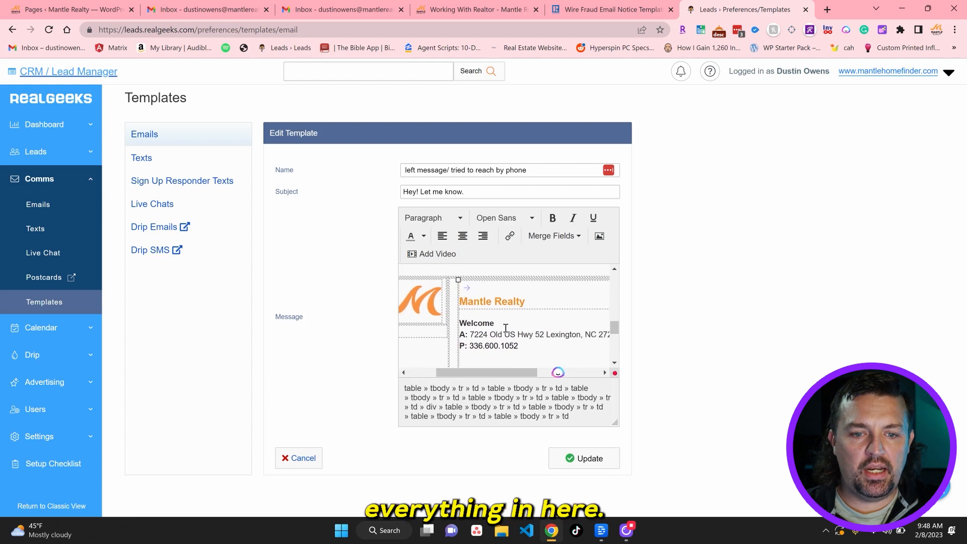
pyautogui.scroll(-2, 506, 328)
pyautogui.scroll(-1, 506, 328)
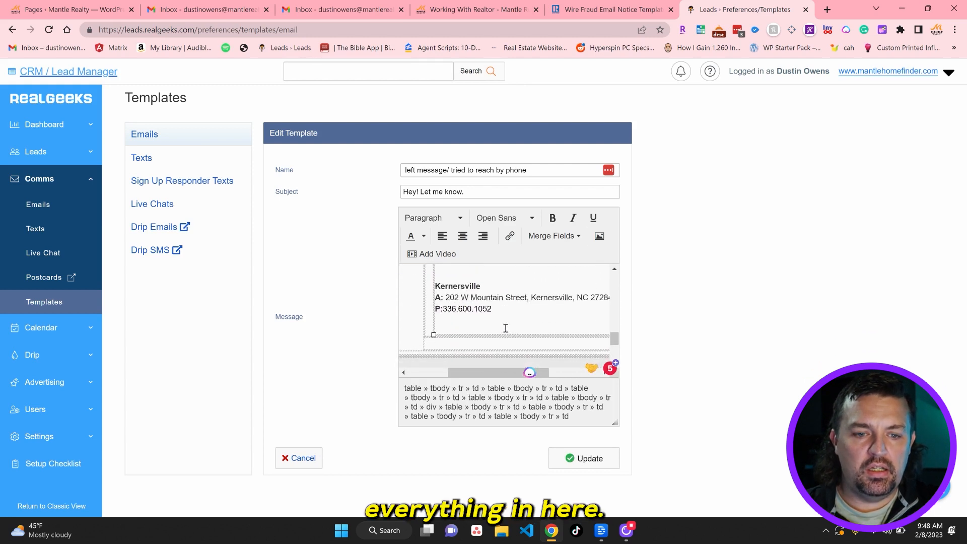
pyautogui.scroll(2, 506, 328)
pyautogui.scroll(3, 505, 328)
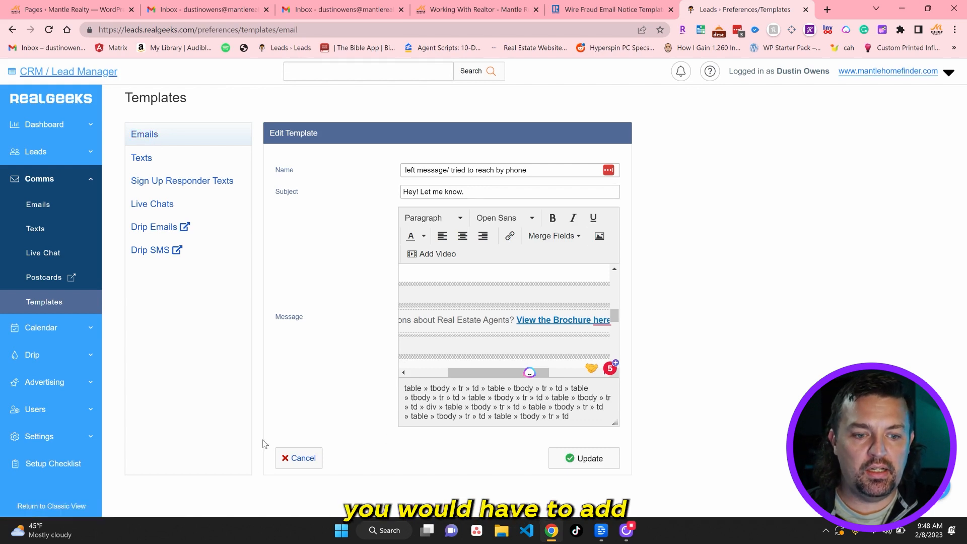
pyautogui.click(303, 459)
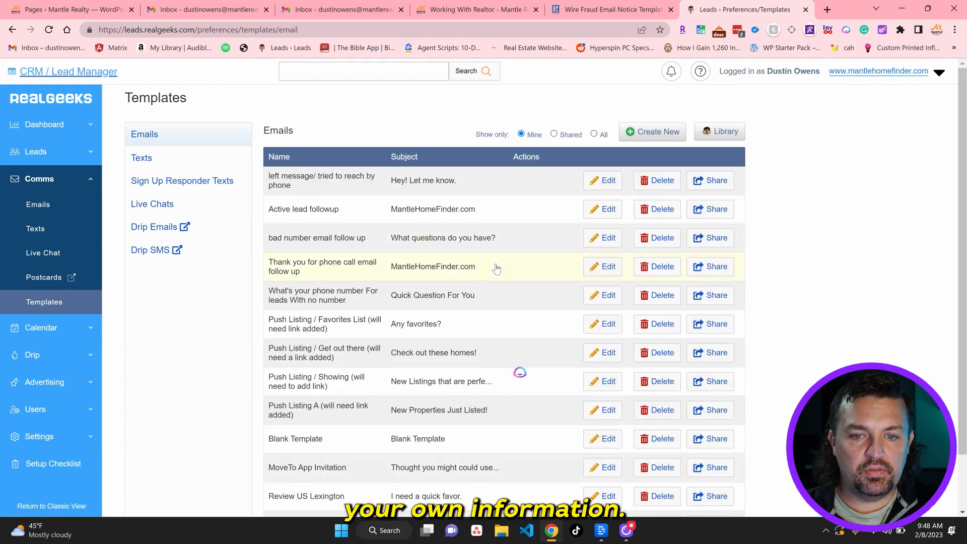
# Open the Blank Template for editing and scroll through its message layout
pyautogui.scroll(-1, 497, 269)
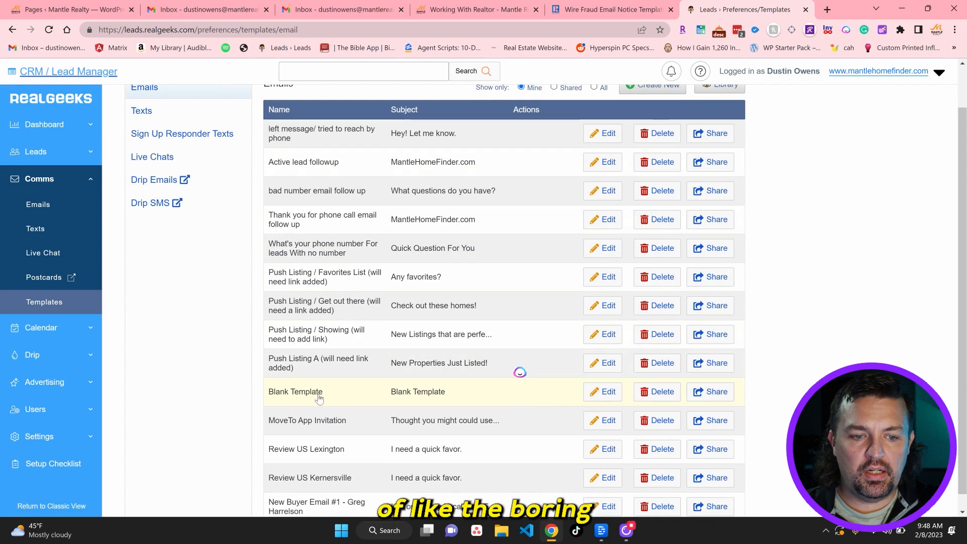
pyautogui.click(586, 398)
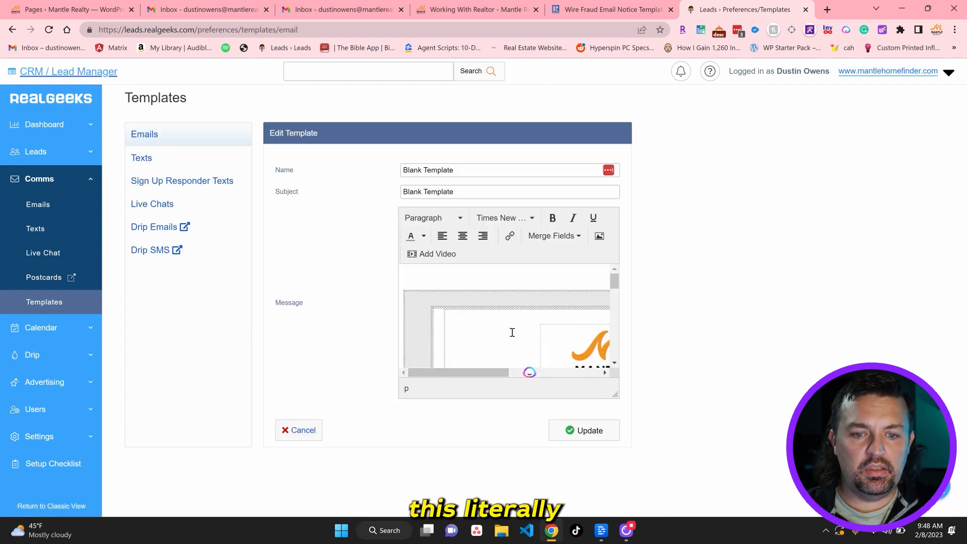
pyautogui.scroll(-1, 513, 333)
pyautogui.scroll(-3, 530, 319)
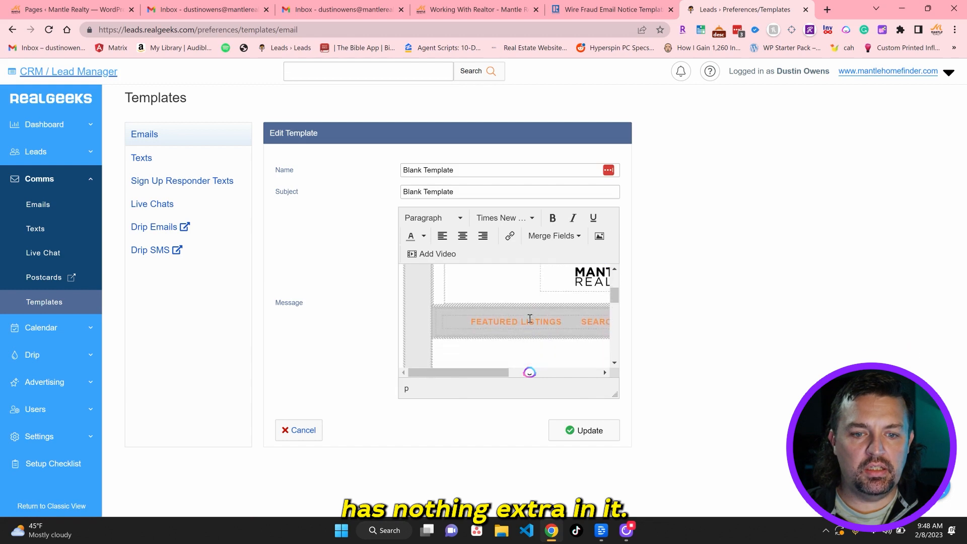
pyautogui.scroll(1, 530, 318)
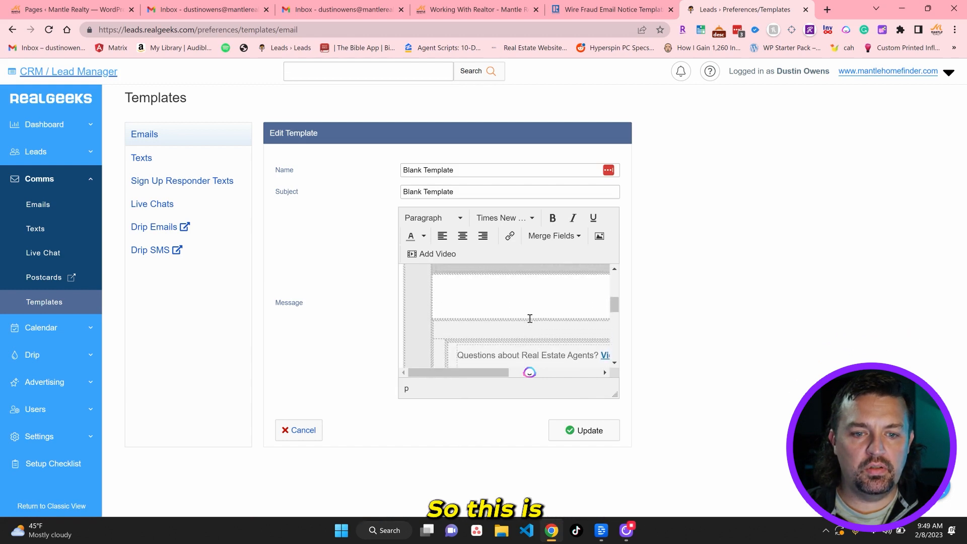
pyautogui.click(556, 286)
pyautogui.hscroll(2, 555, 286)
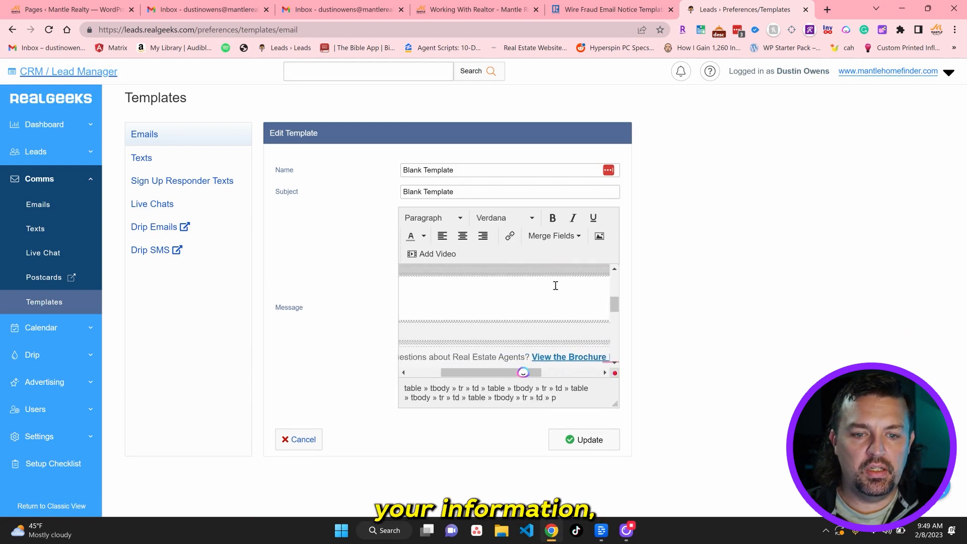
pyautogui.scroll(-2, 556, 286)
pyautogui.scroll(-2, 556, 286)
pyautogui.scroll(2, 556, 286)
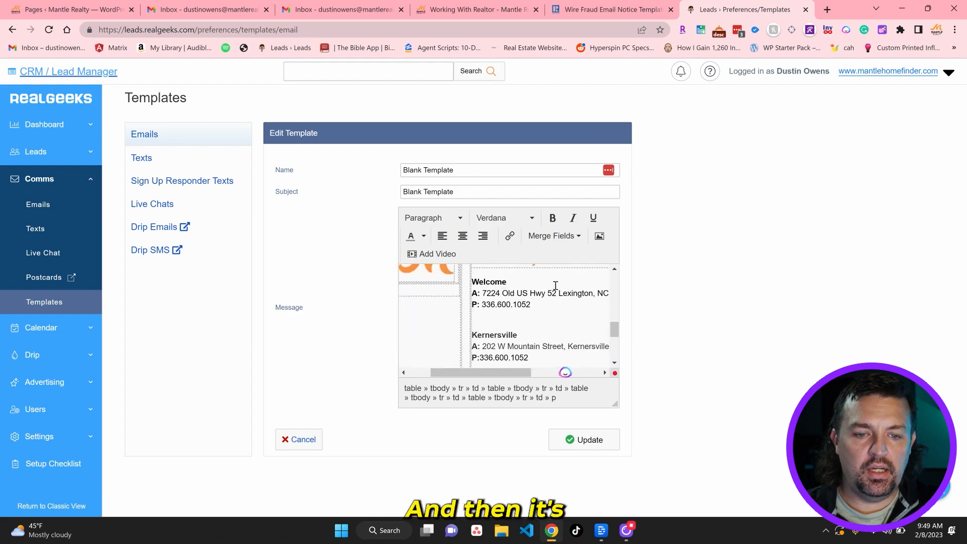
pyautogui.scroll(3, 556, 286)
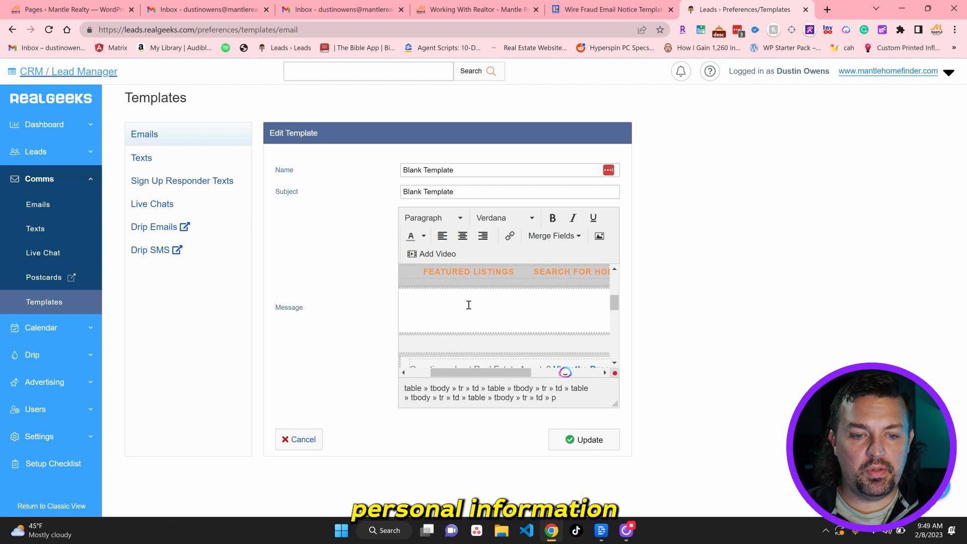
# View the Agent merge fields, then cancel out of the Blank Template editor
pyautogui.click(453, 303)
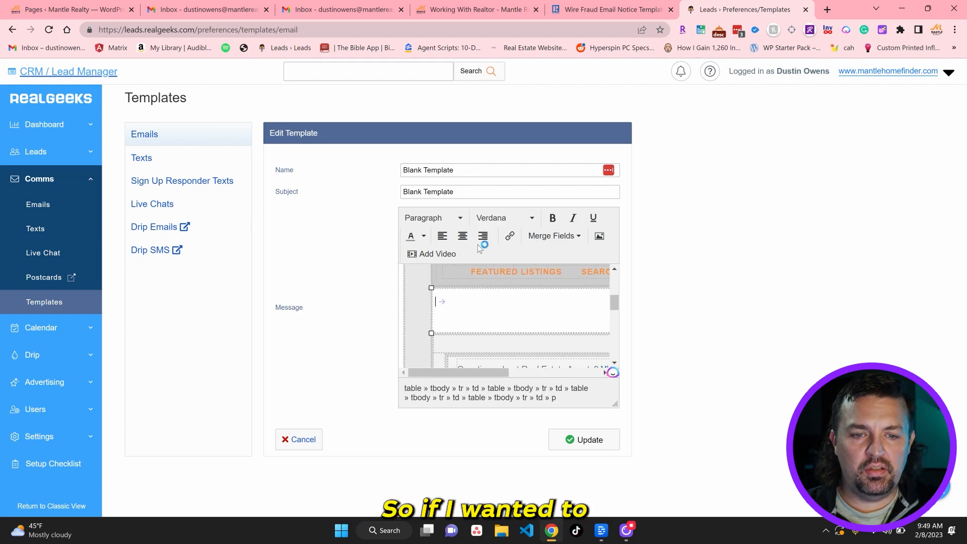
pyautogui.click(556, 236)
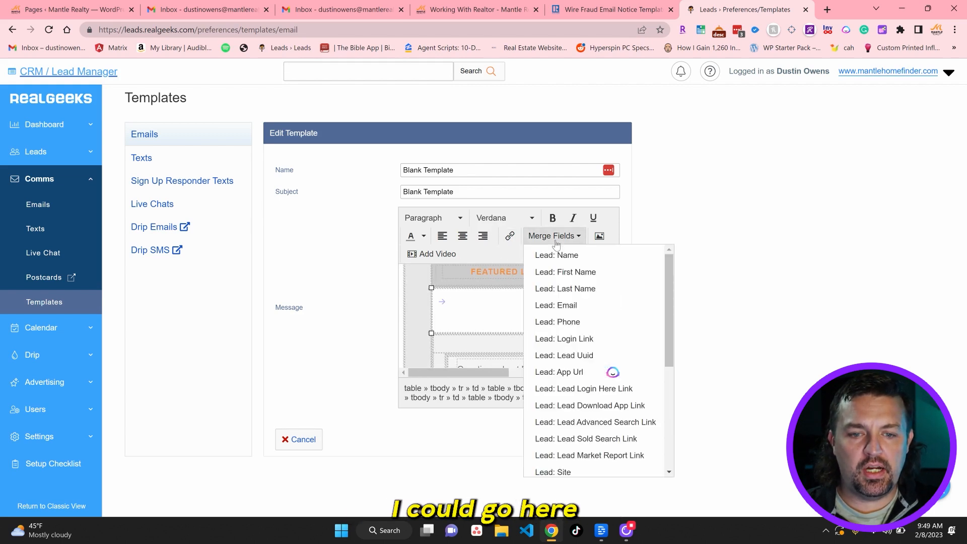
pyautogui.scroll(-3, 587, 446)
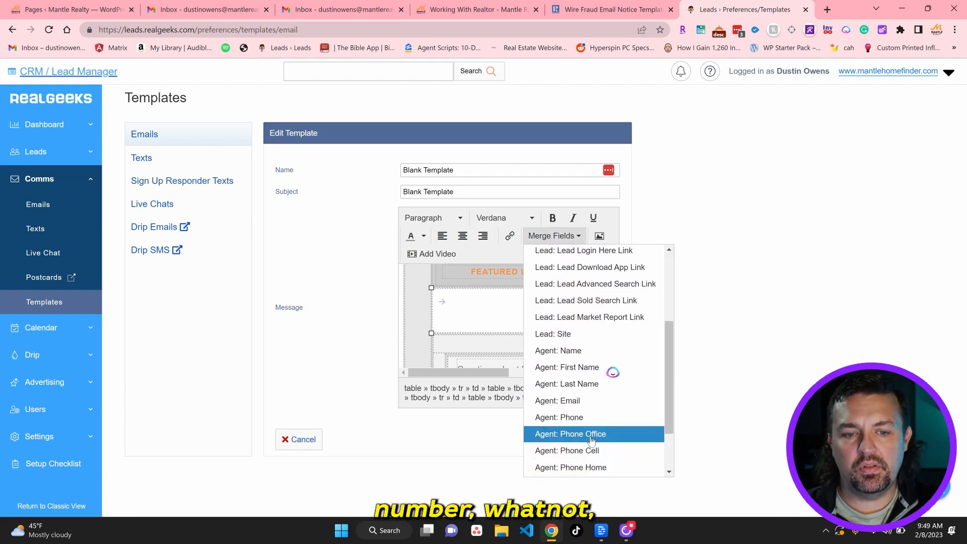
pyautogui.click(300, 440)
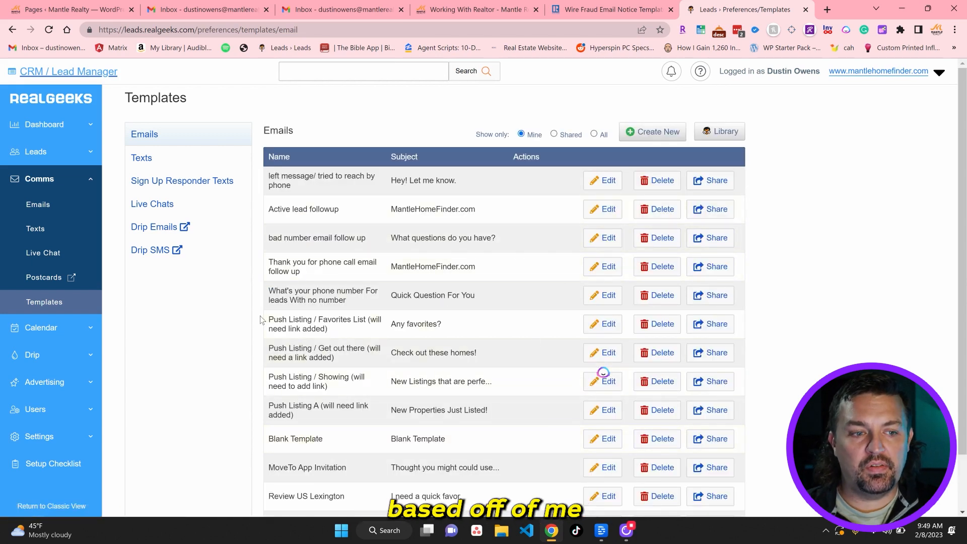
# Search leads for 'dus' and start an email to the first matching lead
pyautogui.click(348, 77)
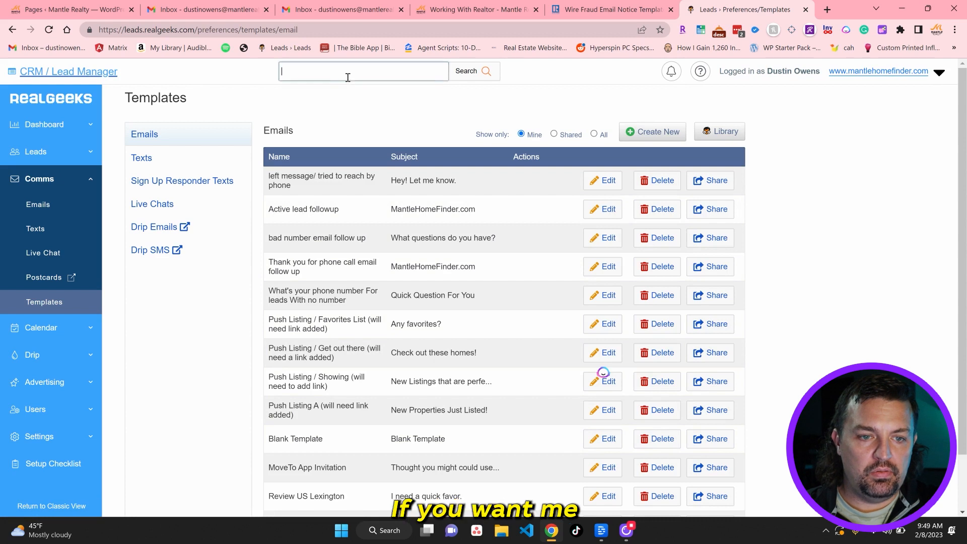
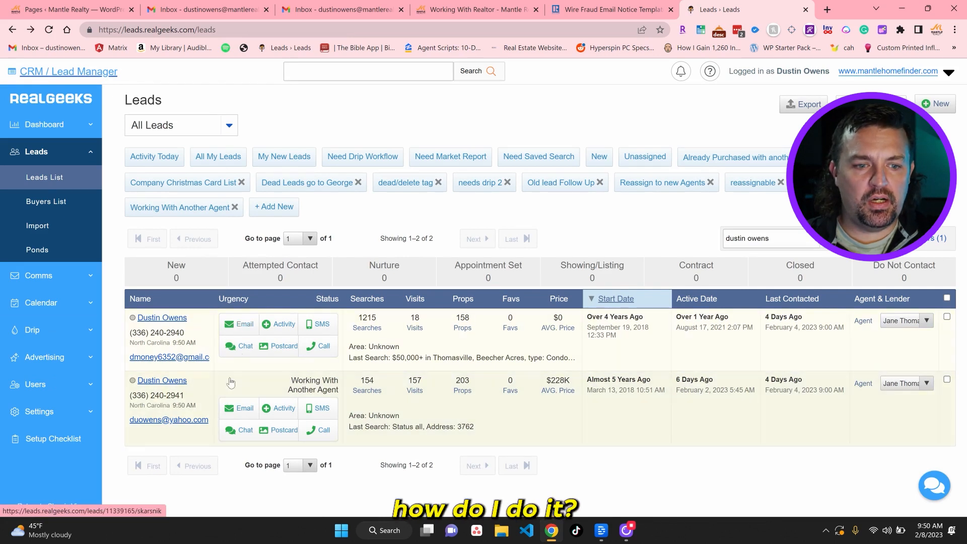
pyautogui.click(237, 323)
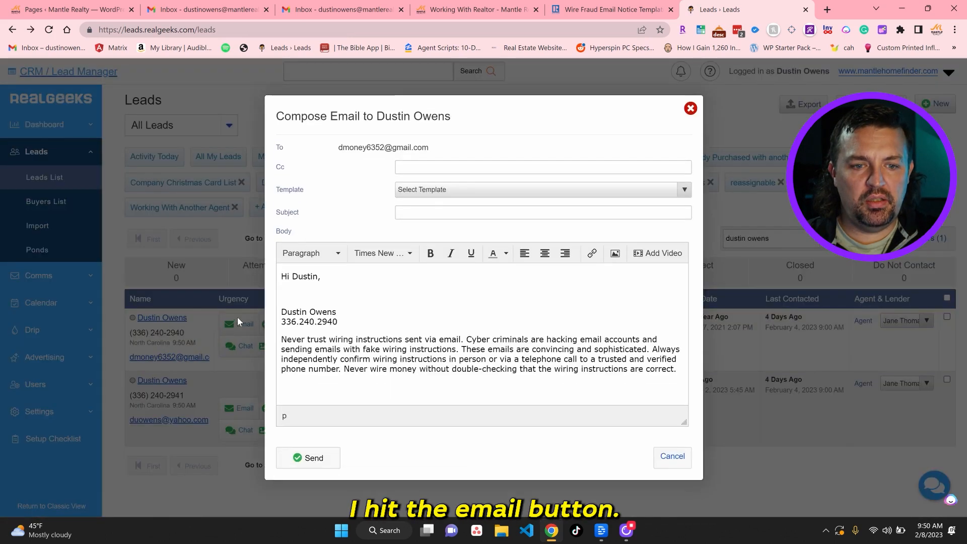
# Load the Blank Template into the email and type 'Hi' as the greeting
pyautogui.click(555, 190)
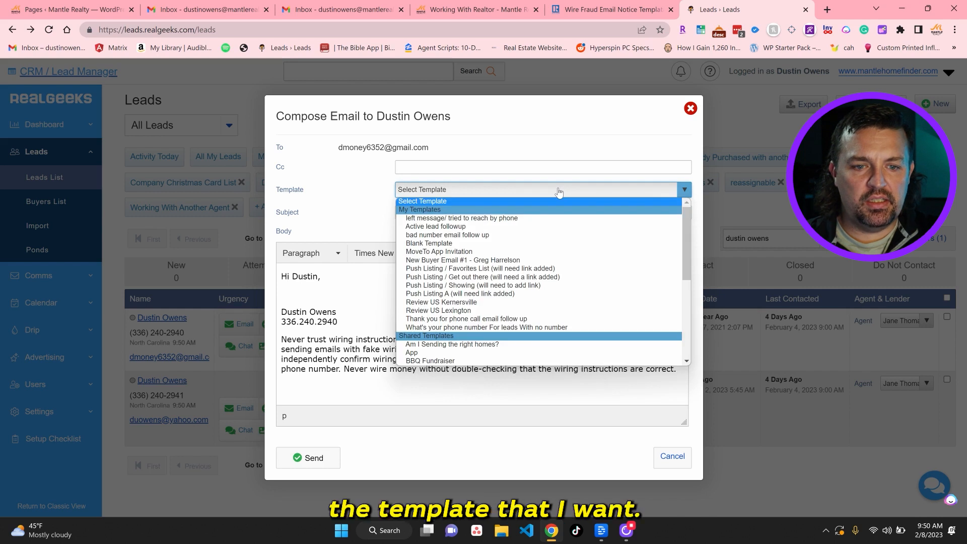
pyautogui.click(547, 243)
pyautogui.scroll(-3, 453, 322)
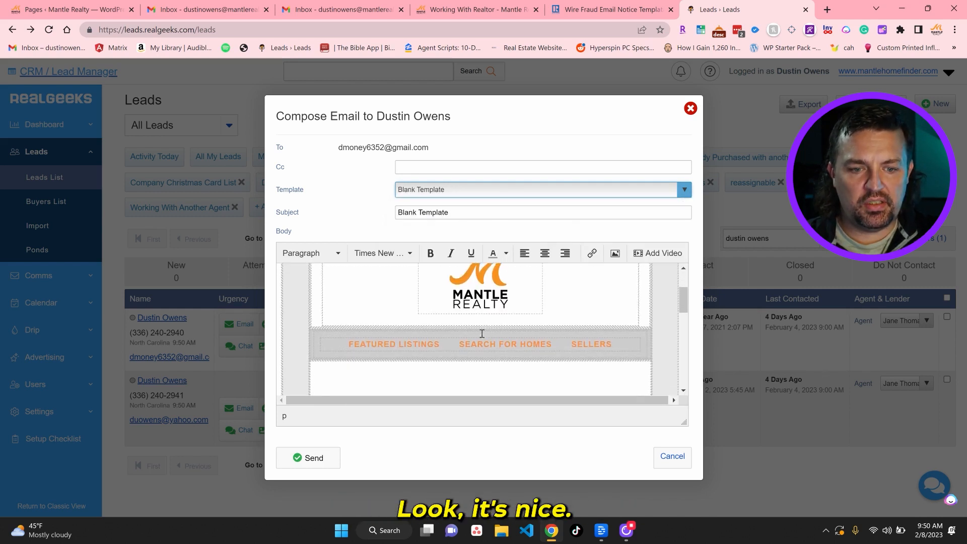
pyautogui.click(392, 313)
pyautogui.write('Hi')
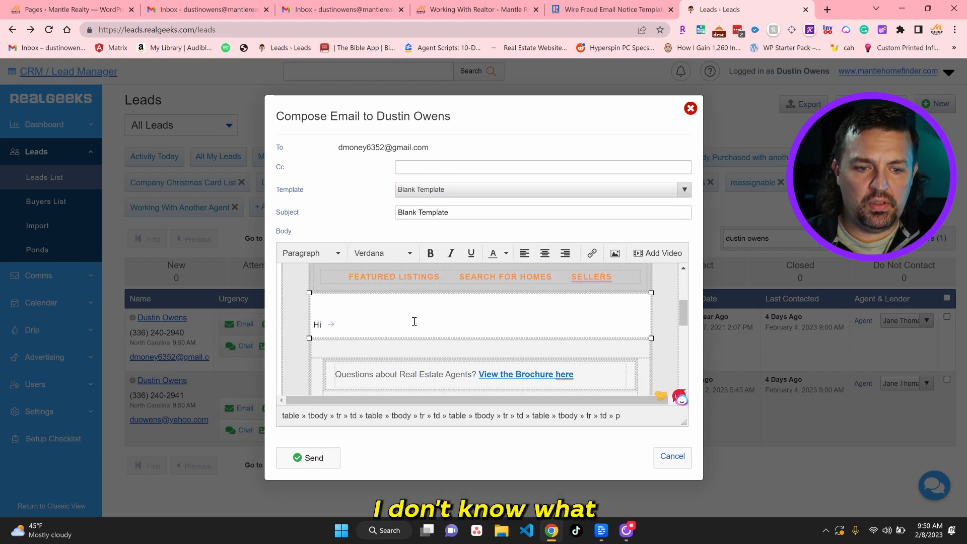
# Type some test text on a new line in the body, then delete it
pyautogui.scroll(-1, 446, 302)
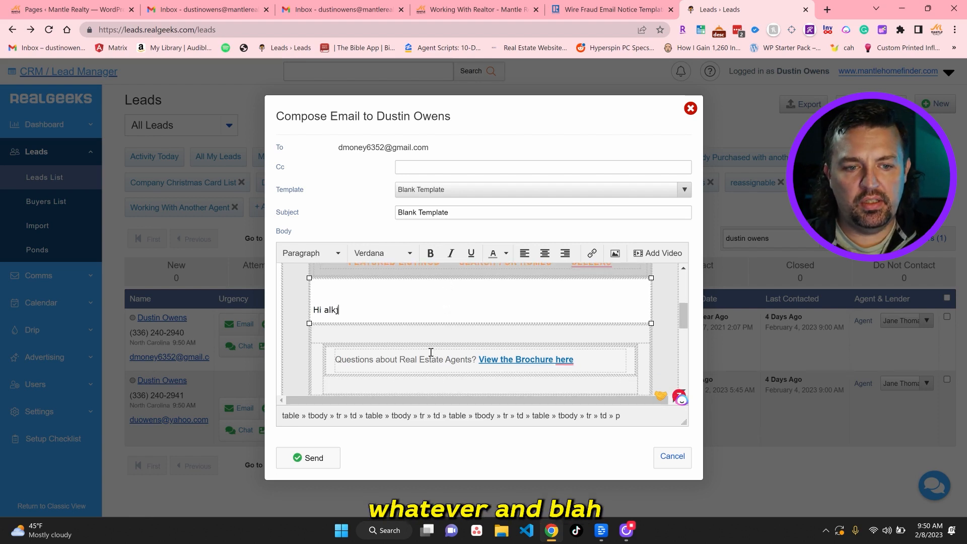
pyautogui.write(';lkasdjl;kasd;j')
pyautogui.press('Return')
pyautogui.write('adkjadl')
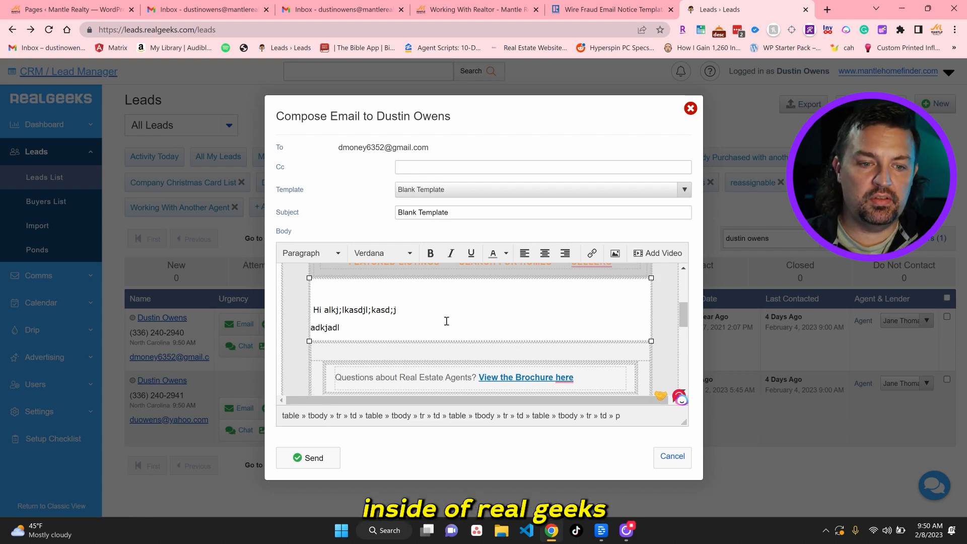
pyautogui.press('BackSpace')
pyautogui.press('BackSpace')
pyautogui.press('BackSpace')
pyautogui.press('BackSpace')
pyautogui.press('BackSpace')
pyautogui.press('BackSpace')
pyautogui.press('BackSpace')
pyautogui.press('BackSpace')
pyautogui.press('BackSpace')
pyautogui.press('BackSpace')
pyautogui.press('BackSpace')
pyautogui.press('BackSpace')
pyautogui.press('BackSpace')
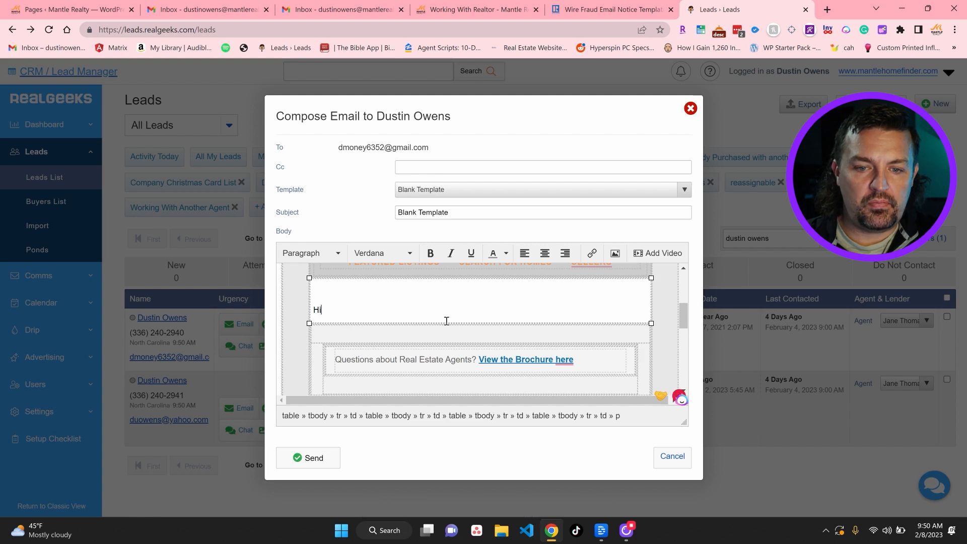
pyautogui.press('Num_Lock')
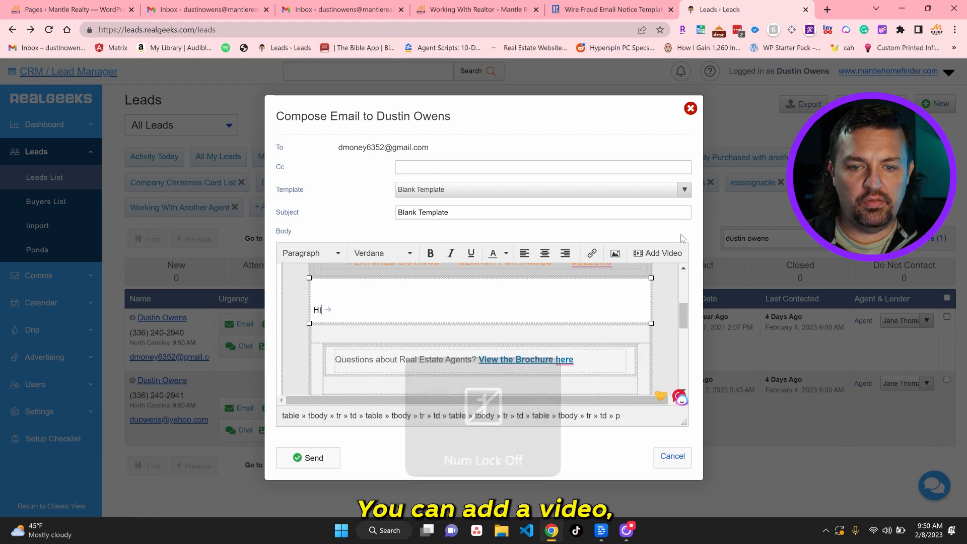
# Open and cancel the link dialog, then load the MoveTo App Invitation template
pyautogui.click(592, 254)
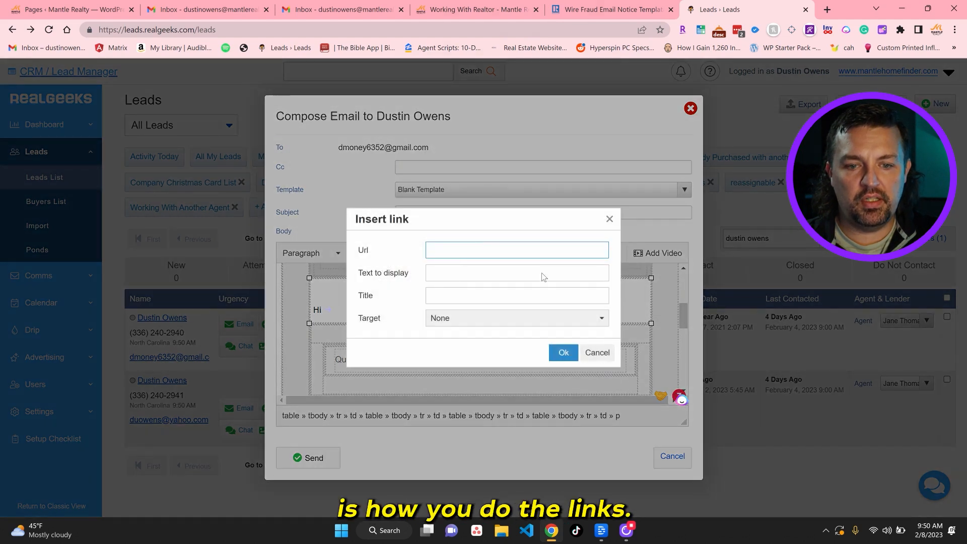
pyautogui.click(597, 353)
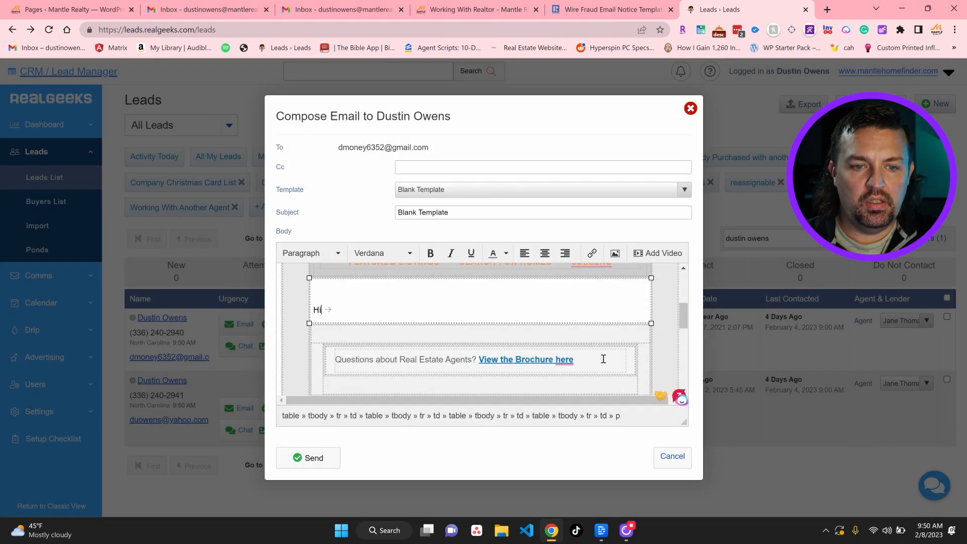
pyautogui.click(492, 194)
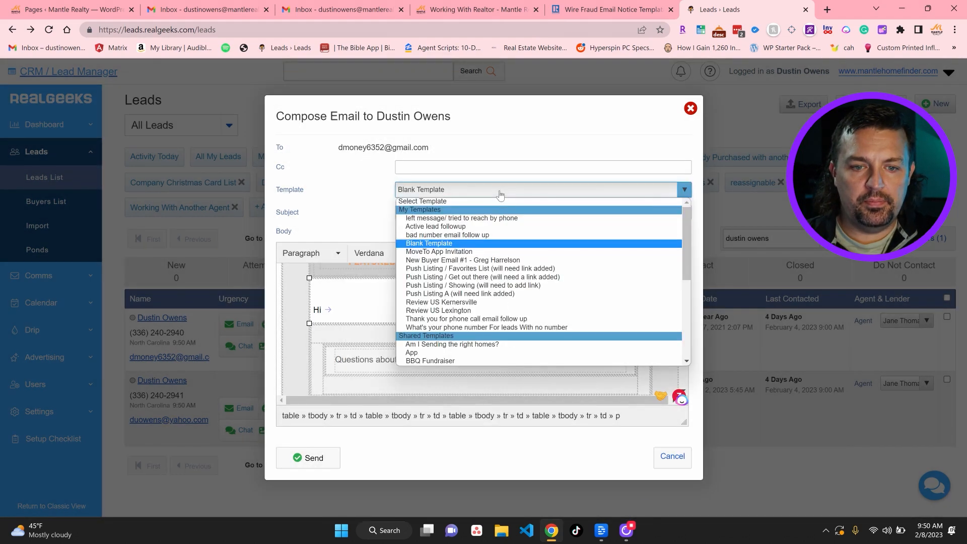
pyautogui.click(484, 252)
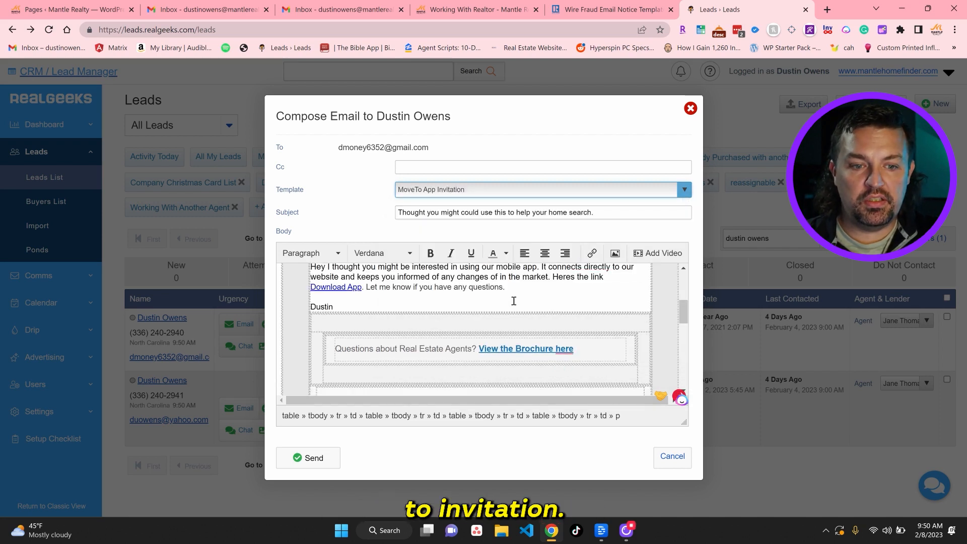
pyautogui.scroll(2, 514, 301)
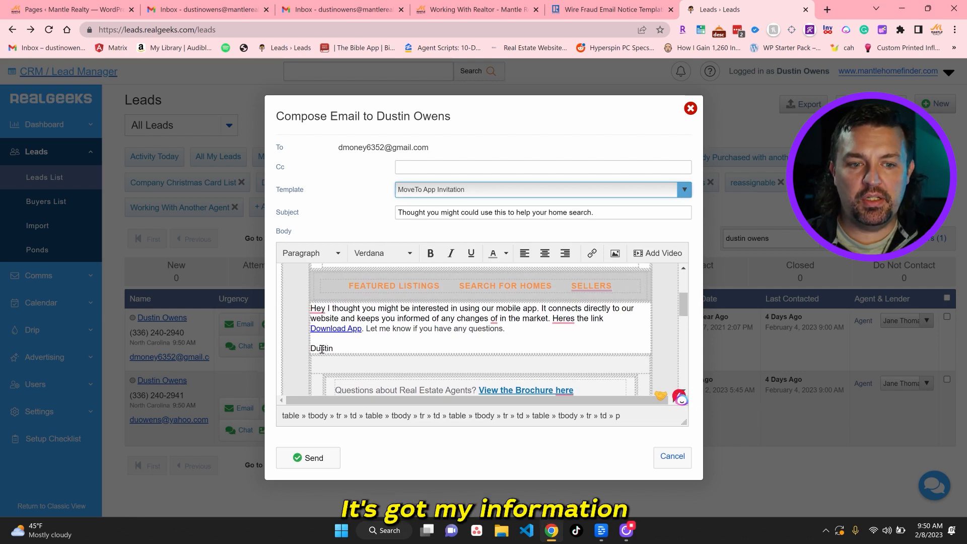
# Load 'bad number email follow up', check the signature's wire-fraud notice, then discard the email
pyautogui.click(598, 190)
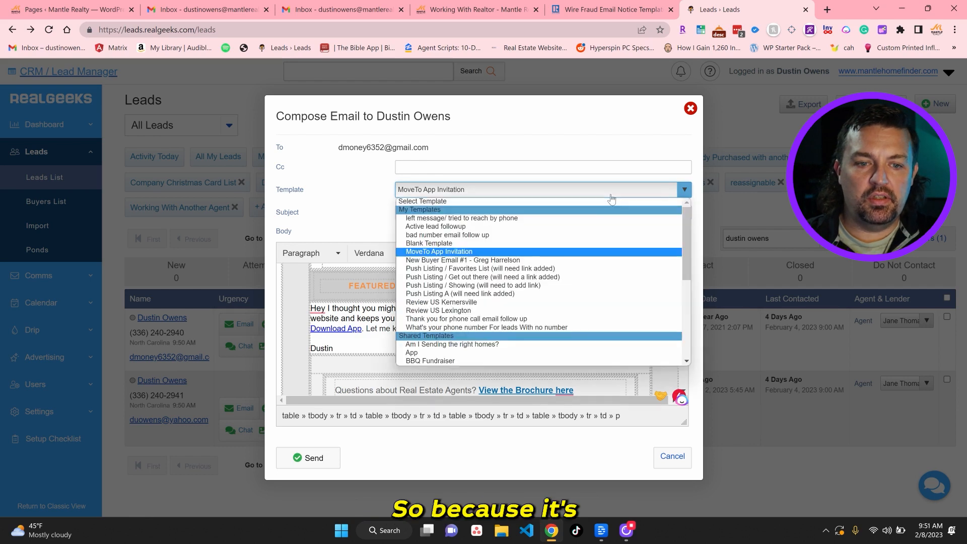
pyautogui.click(551, 240)
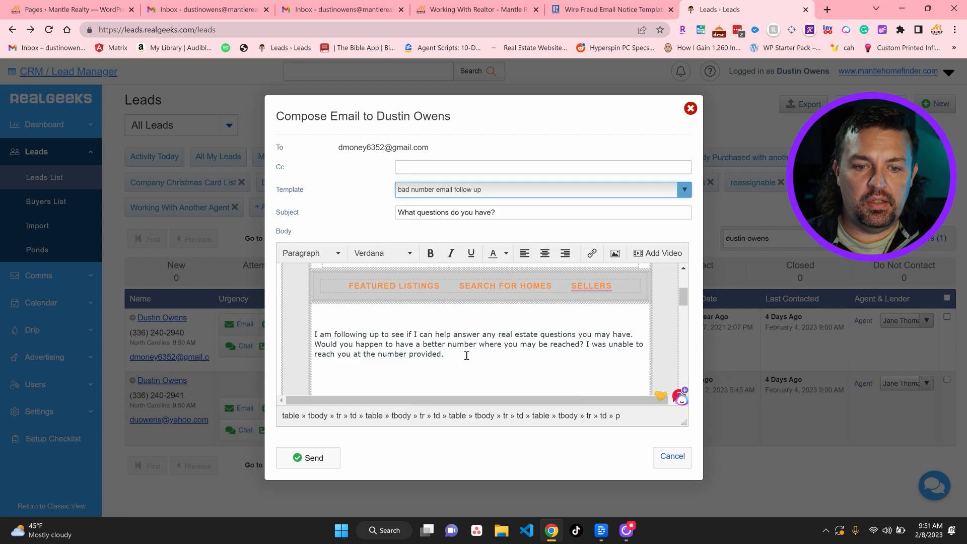
pyautogui.scroll(-4, 467, 355)
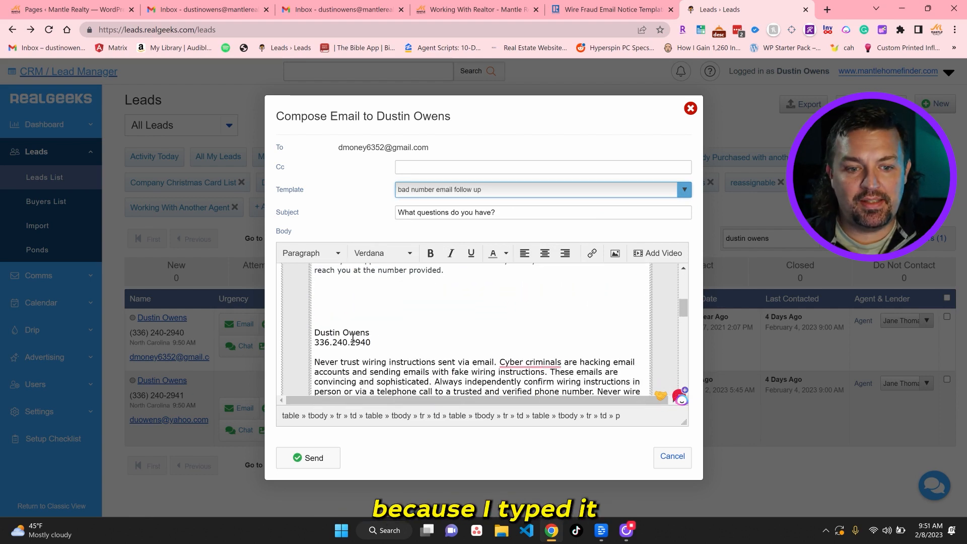
pyautogui.scroll(-3, 376, 334)
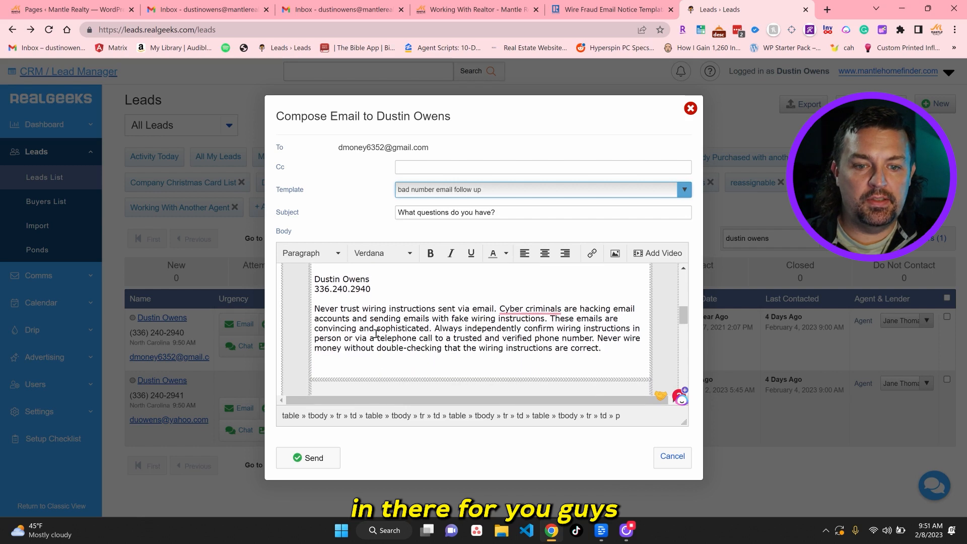
pyautogui.scroll(7, 377, 334)
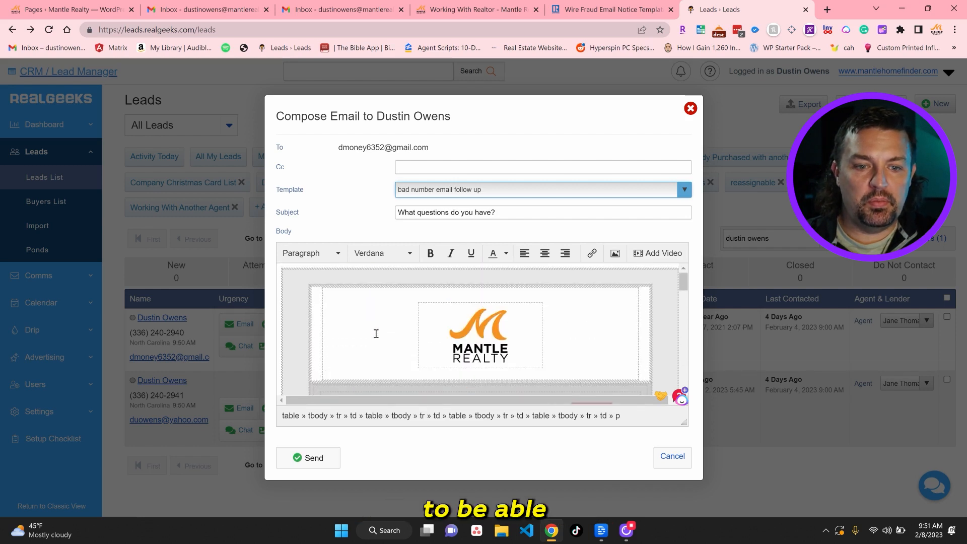
pyautogui.scroll(-6, 376, 333)
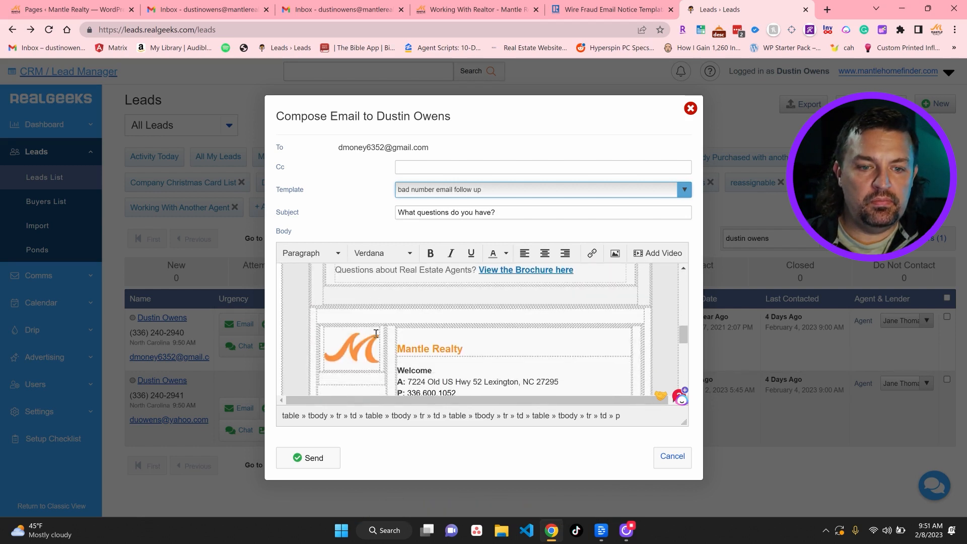
pyautogui.scroll(-4, 377, 333)
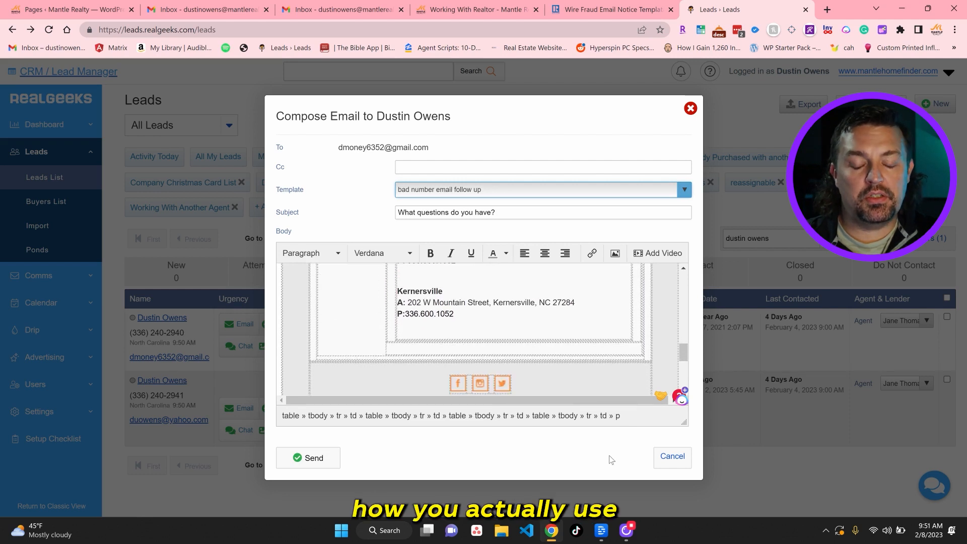
pyautogui.click(674, 457)
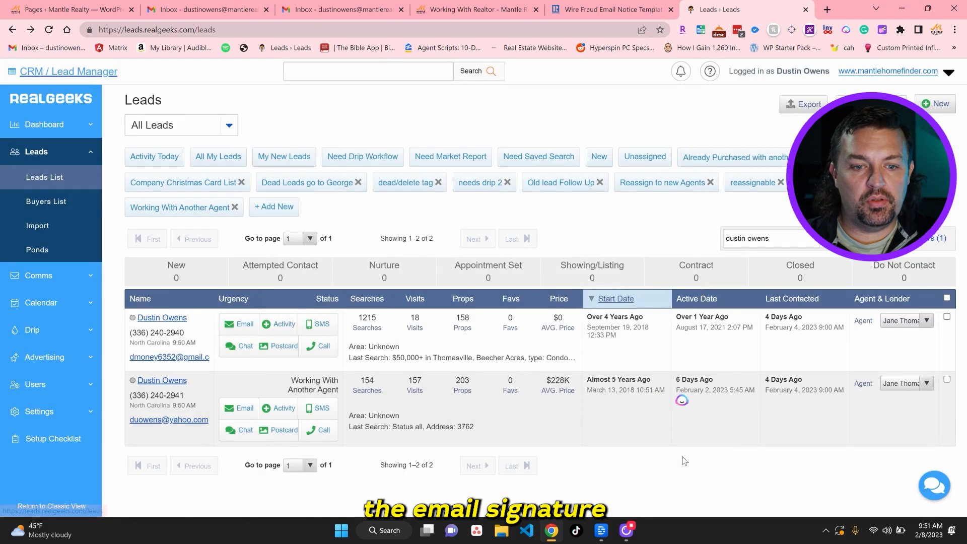